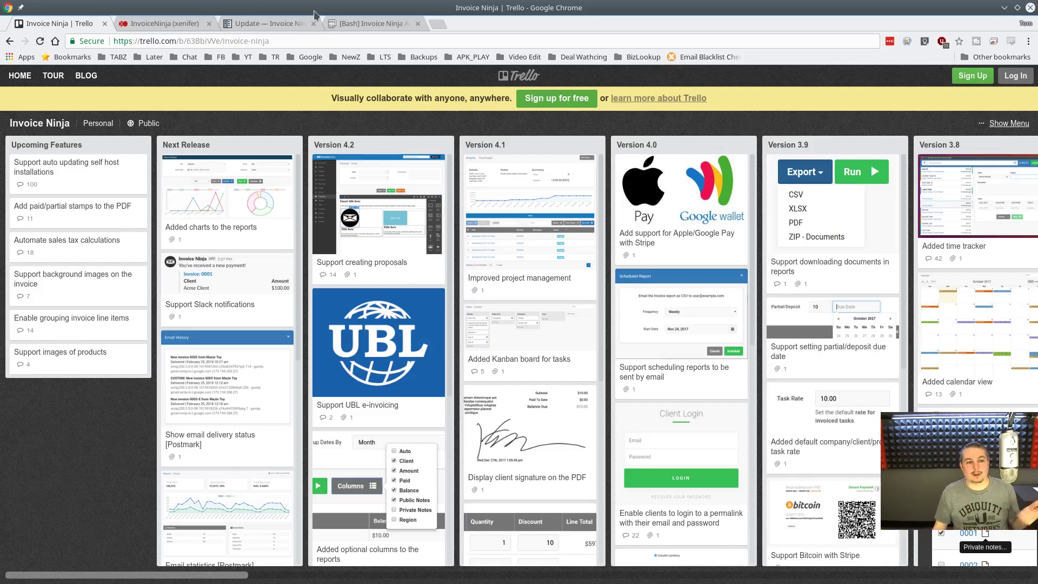
- Switch to the Invoice Ninja documentation's Update page with its manual update commands
{"action": "left_click", "coordinate": [263, 23]}
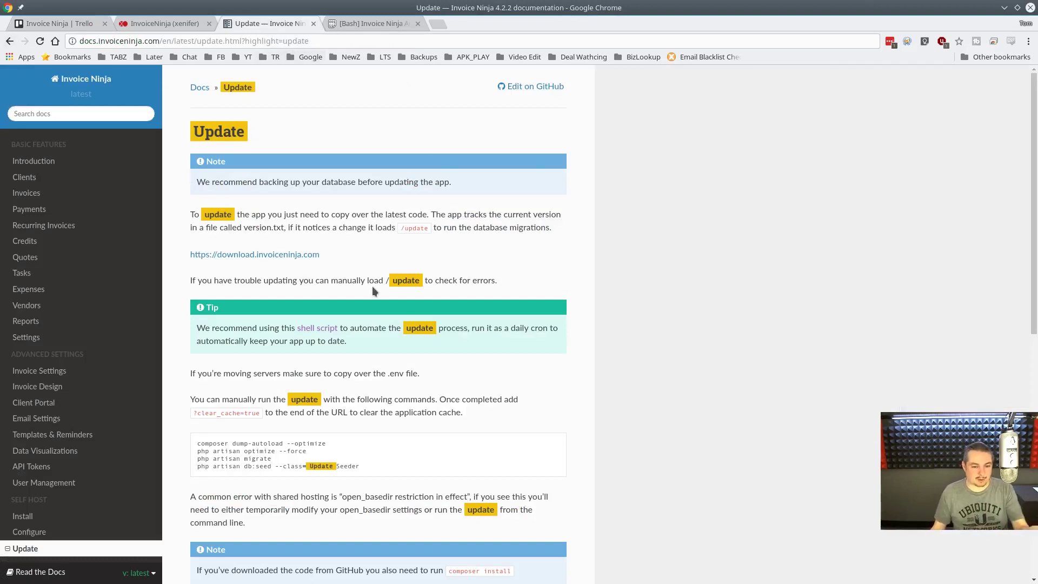
- Bring up the Invoice Ninja Automatic Update Script v4.6.3 paste and read through its bash code
{"action": "left_click", "coordinate": [367, 24]}
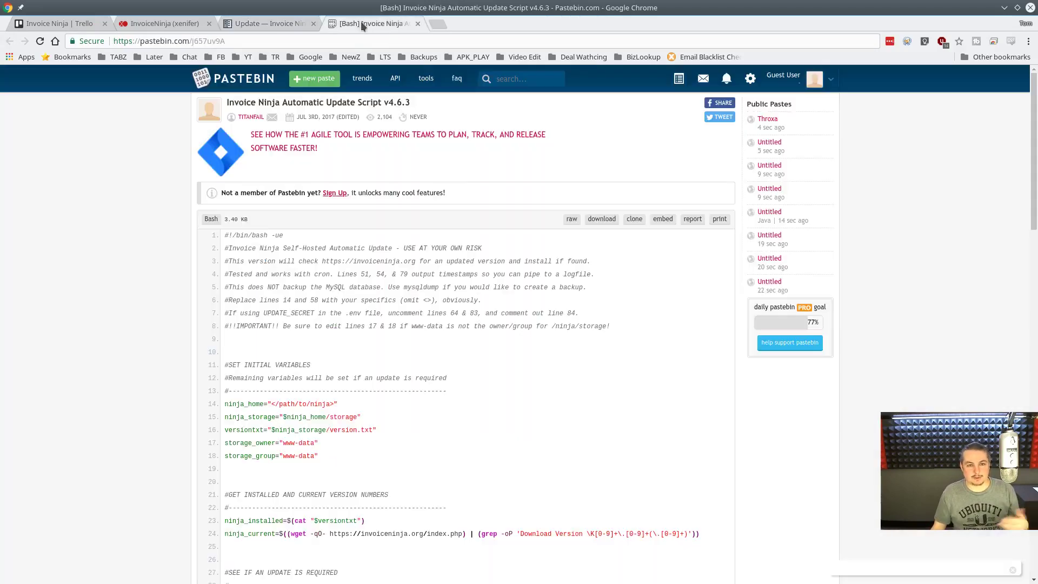
{"action": "scroll", "coordinate": [569, 462], "scroll_direction": "down", "scroll_amount": 10}
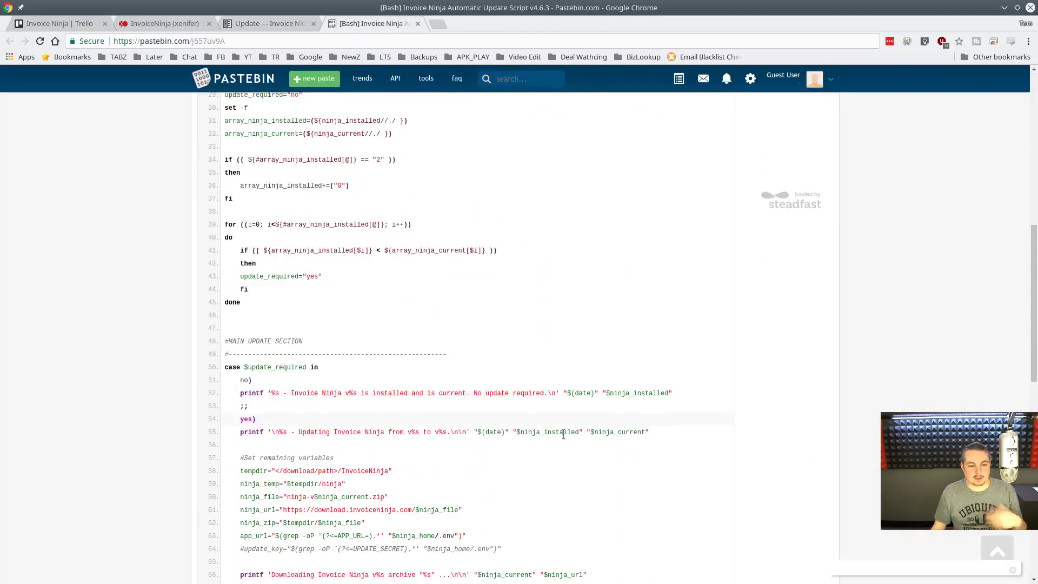
{"action": "scroll", "coordinate": [472, 332], "scroll_direction": "up", "scroll_amount": 10}
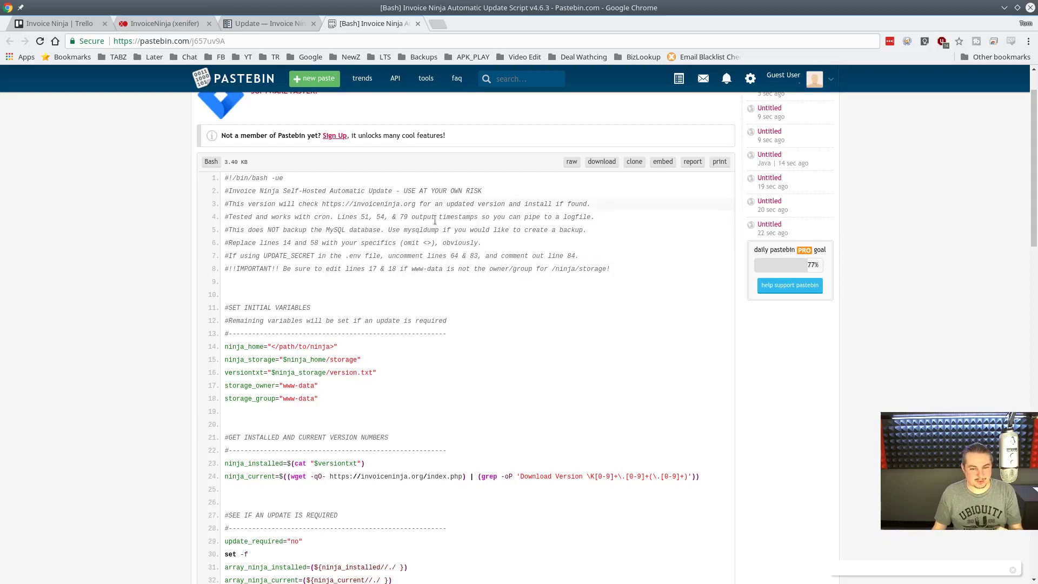
{"action": "scroll", "coordinate": [474, 360], "scroll_direction": "down", "scroll_amount": 20}
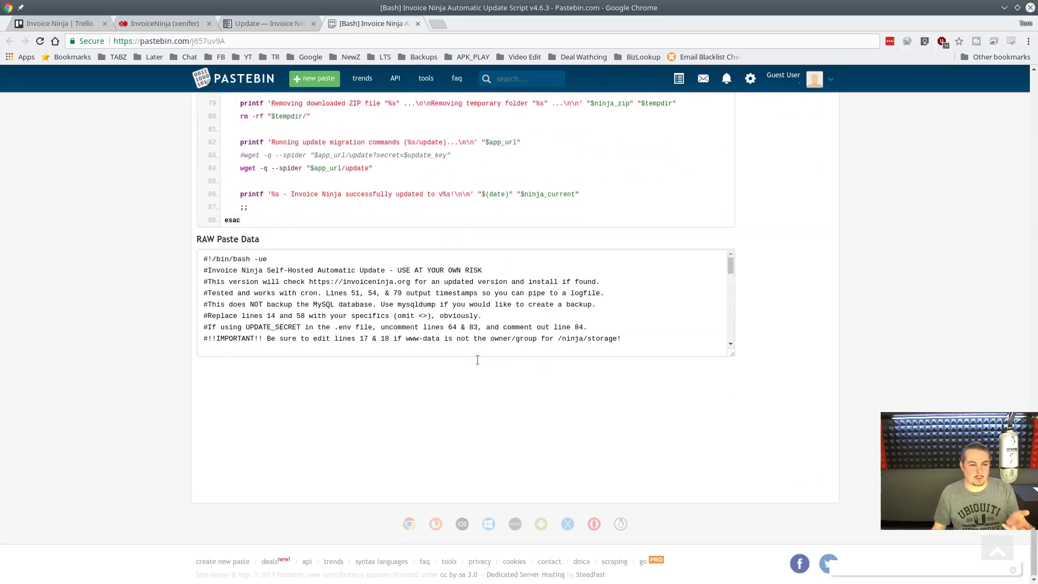
{"action": "scroll", "coordinate": [476, 363], "scroll_direction": "up", "scroll_amount": 13}
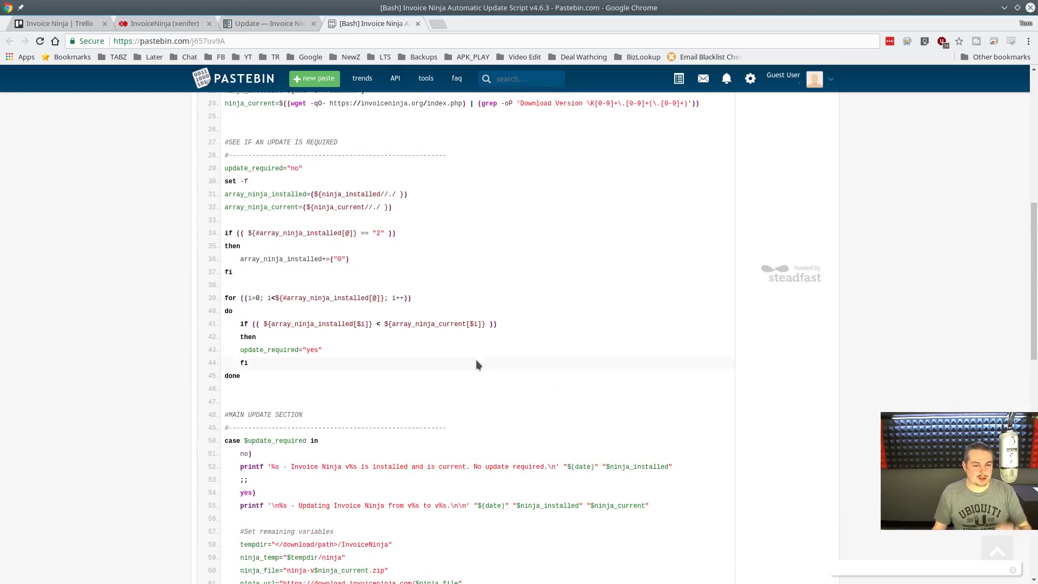
{"action": "scroll", "coordinate": [477, 364], "scroll_direction": "up", "scroll_amount": 4}
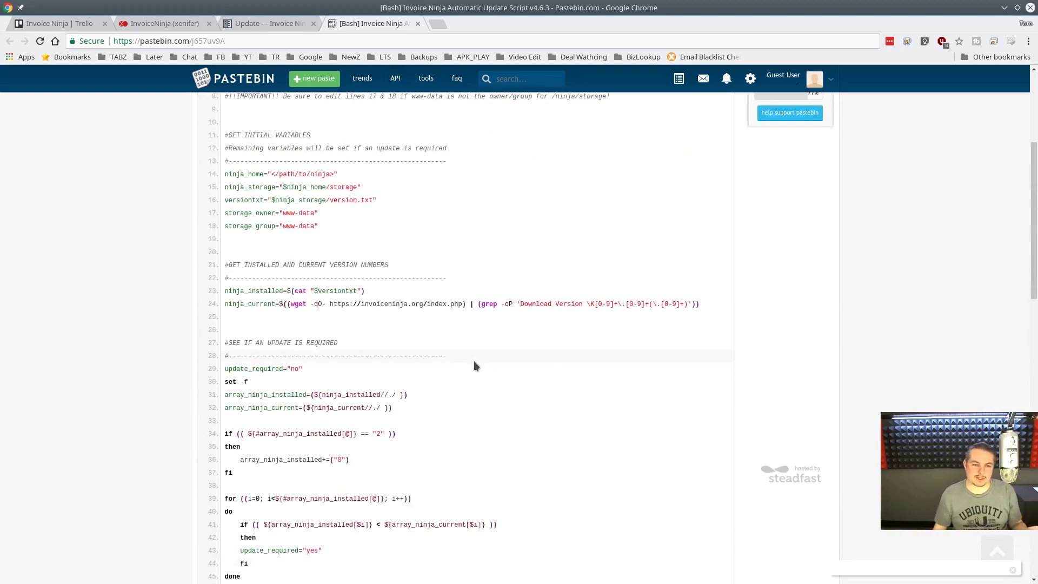
{"action": "scroll", "coordinate": [474, 366], "scroll_direction": "down", "scroll_amount": 8}
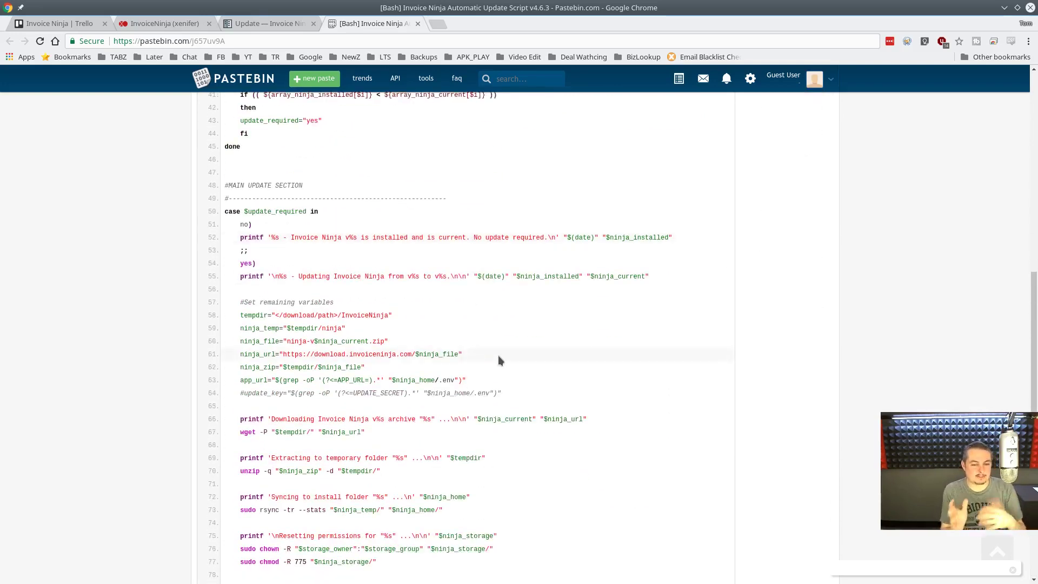
{"action": "scroll", "coordinate": [498, 355], "scroll_direction": "down", "scroll_amount": 7}
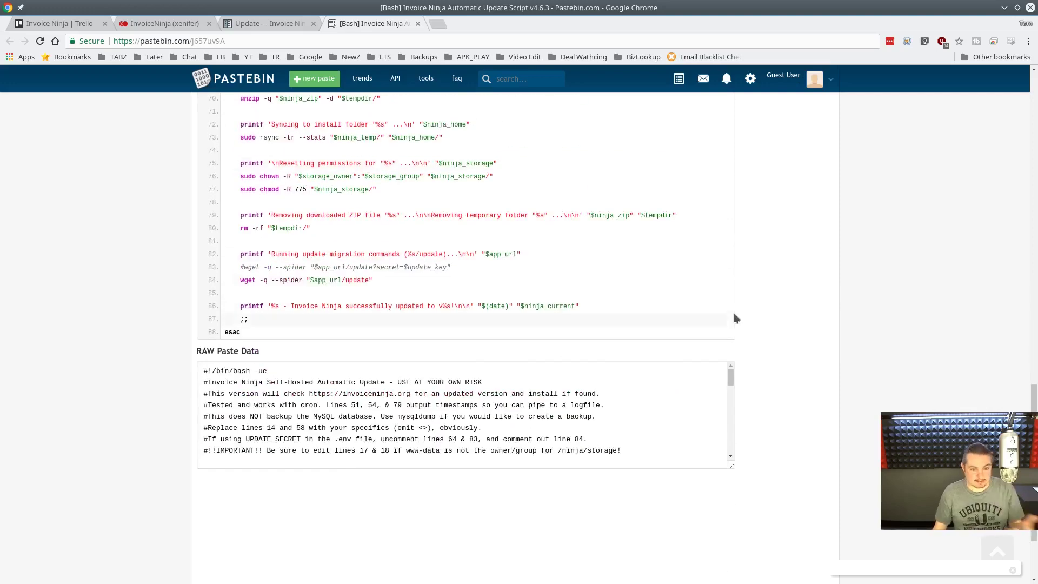
{"action": "scroll", "coordinate": [734, 313], "scroll_direction": "up", "scroll_amount": 5}
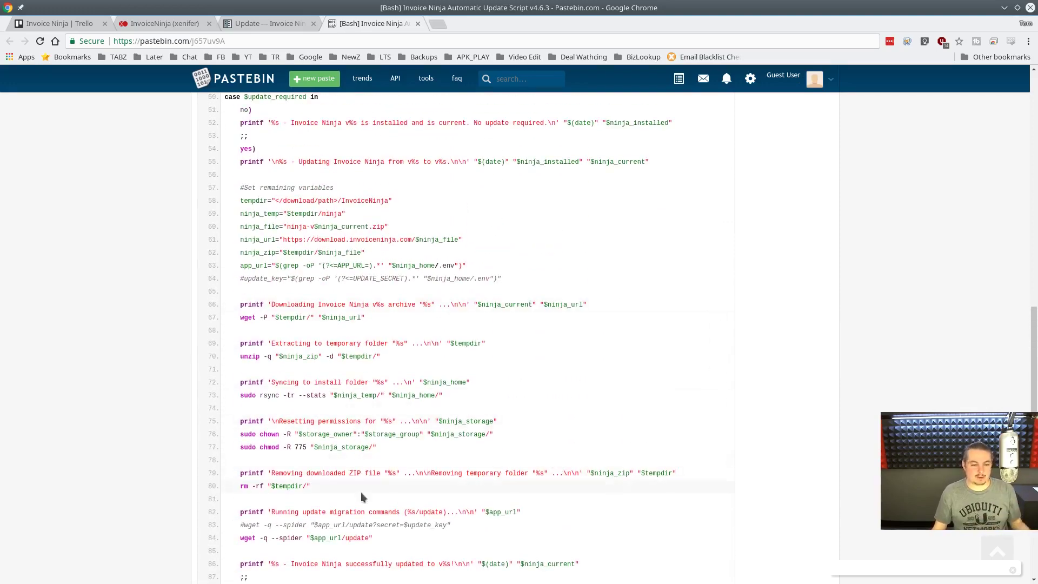
{"action": "scroll", "coordinate": [400, 401], "scroll_direction": "down", "scroll_amount": 3}
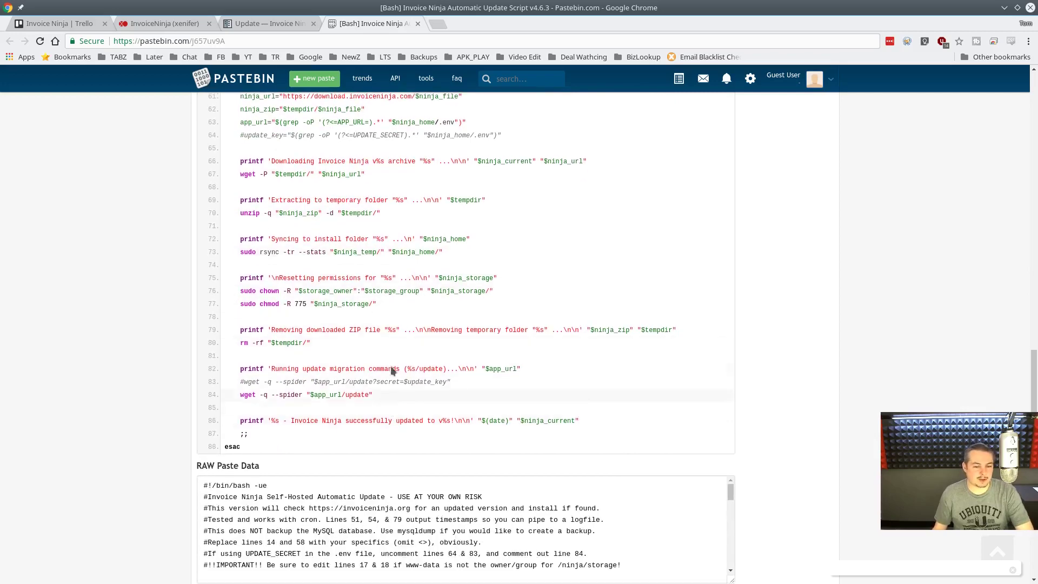
{"action": "scroll", "coordinate": [386, 320], "scroll_direction": "up", "scroll_amount": 15}
{"action": "scroll", "coordinate": [386, 320], "scroll_direction": "up", "scroll_amount": 3}
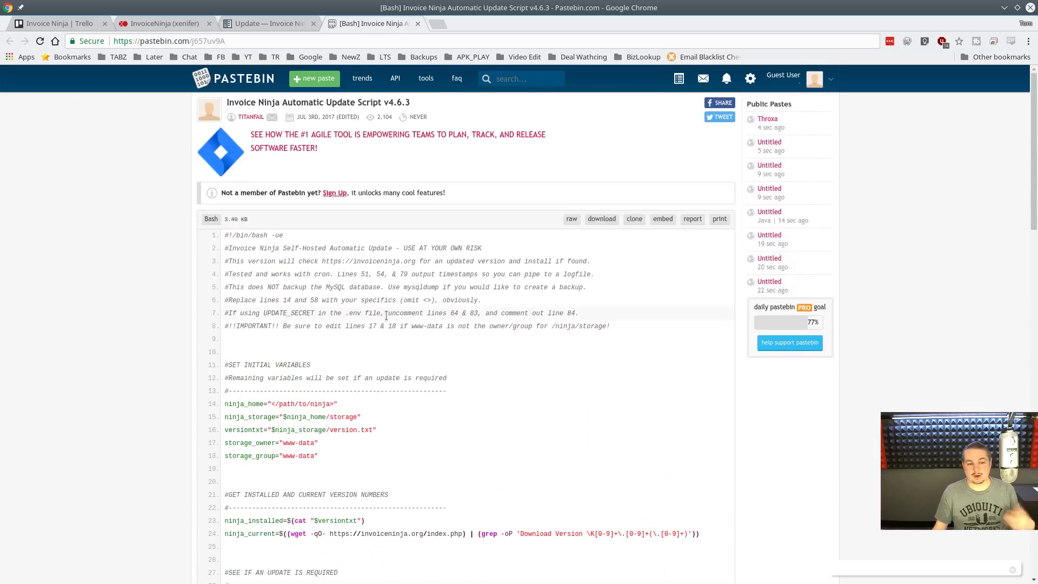
- Show the InvoiceNinja (xenifer) VM console with its Debian 9 login prompt
{"action": "left_click", "coordinate": [170, 25]}
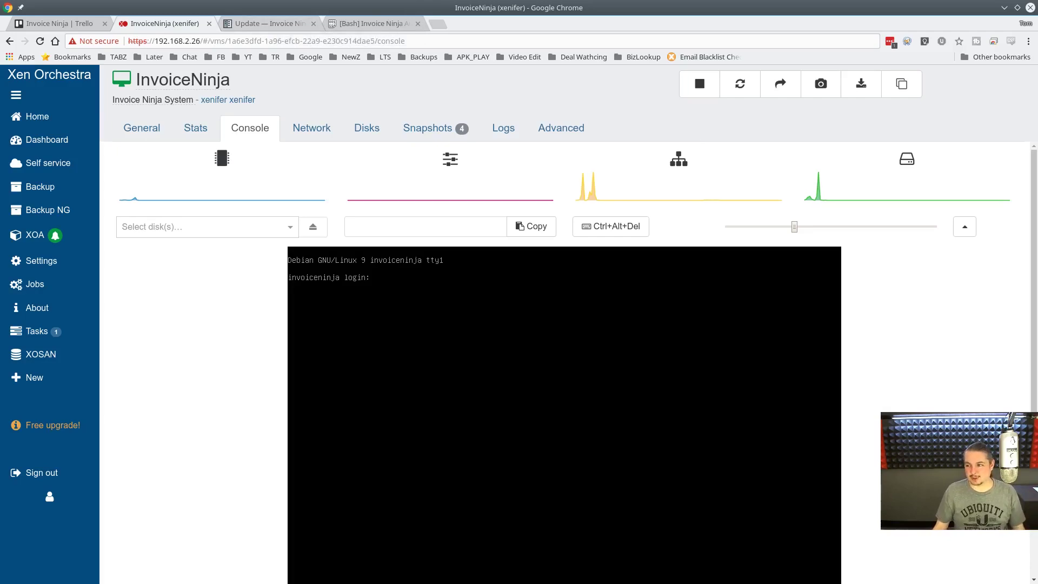
- In the server's root shell, enter ./Invoice_ninja_automatic_update_script_v4.6.3.sh using tab completion
{"action": "key", "text": "alt+Tab"}
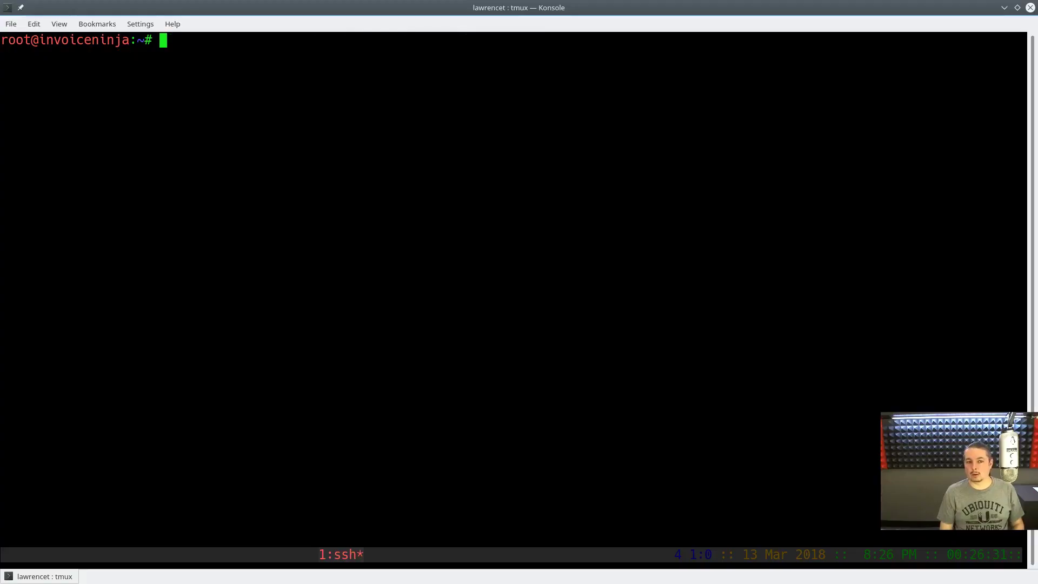
{"action": "type", "text": "./I"}
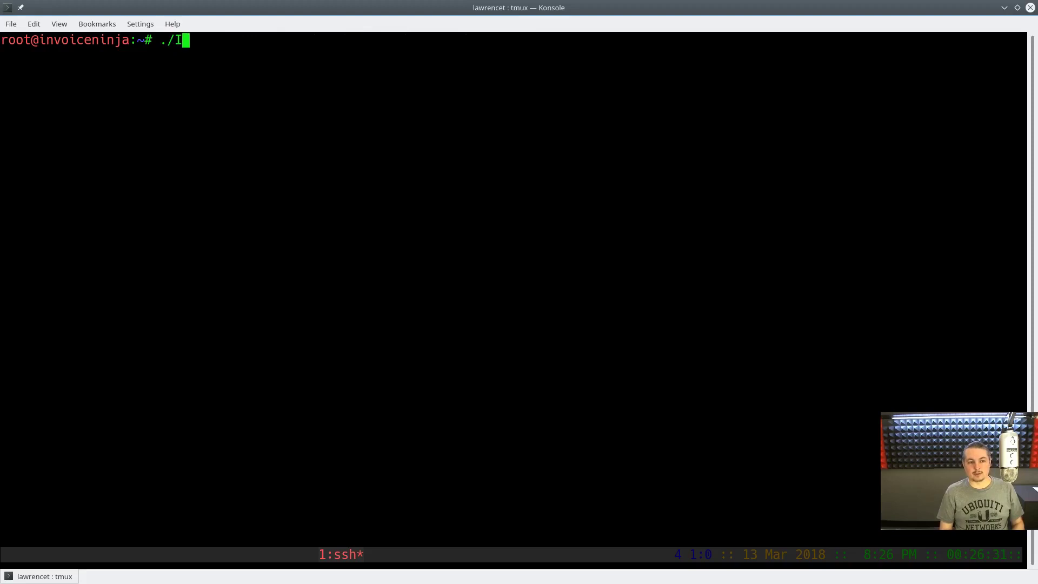
{"action": "key", "text": "Tab"}
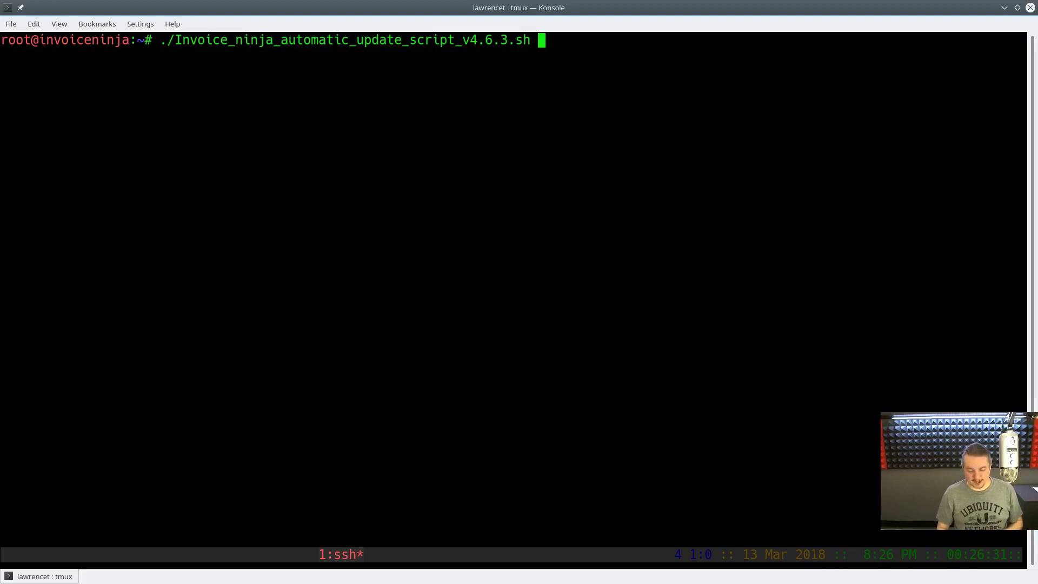
- Run the update script, which downloads ninja-v4.2.2.zip and completes the update
{"action": "key", "text": "Return"}
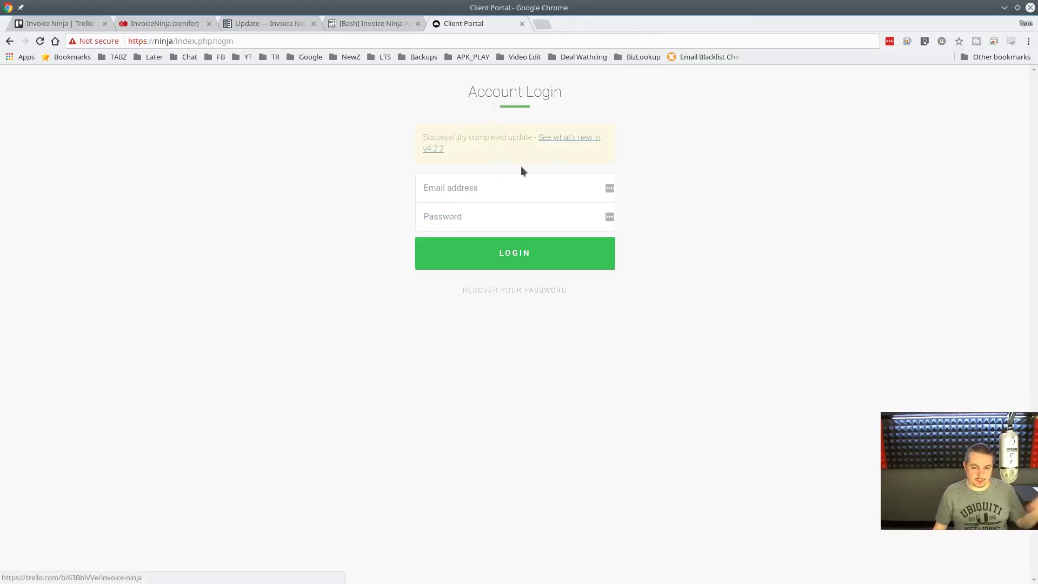
- Select the Email address field on the Invoice Ninja login page to begin signing in
{"action": "left_click", "coordinate": [504, 183]}
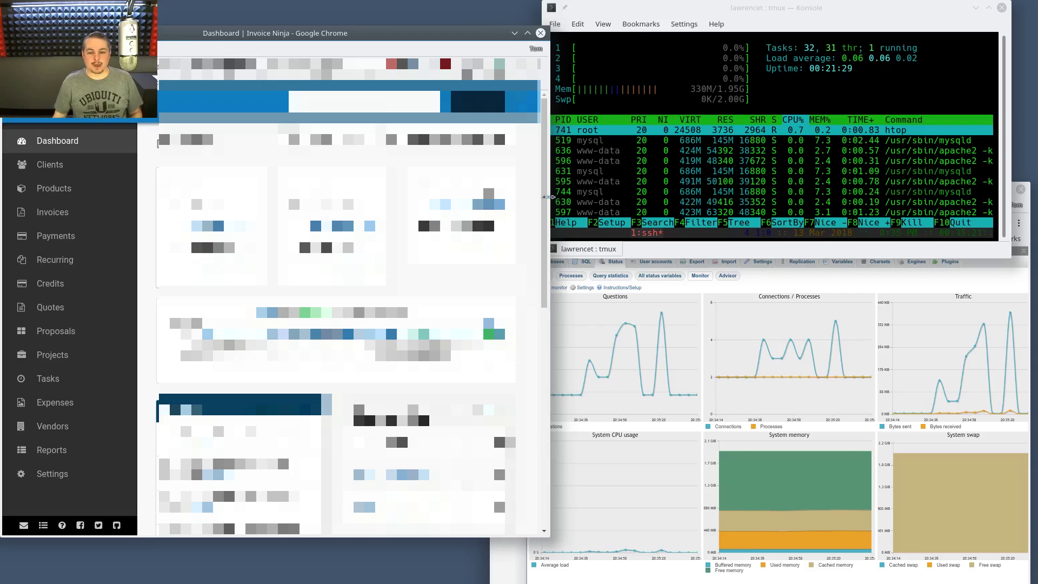
{"action": "left_click_drag", "start_coordinate": [546, 196], "coordinate": [541, 197]}
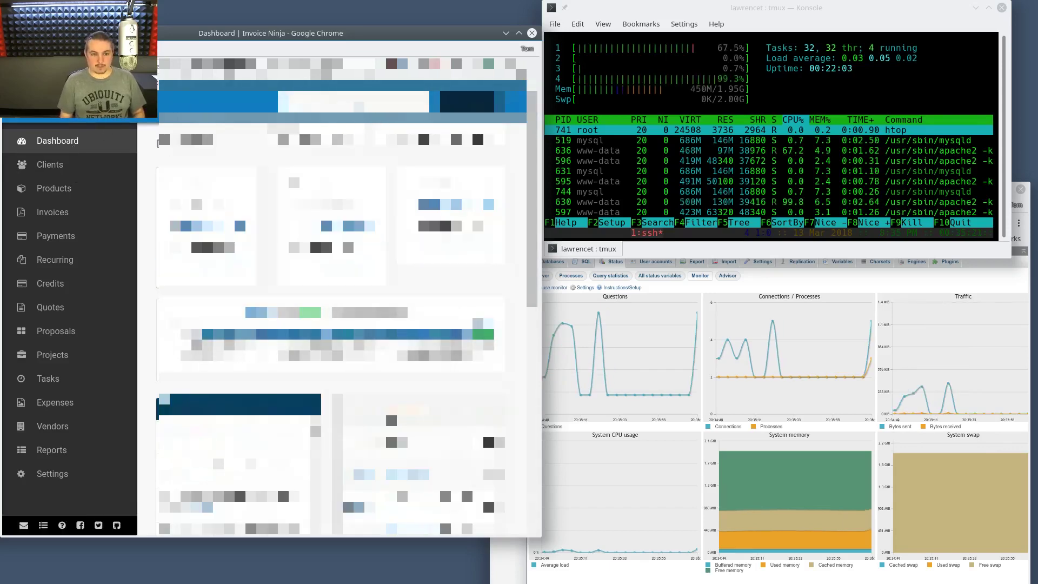
- Open a client's details page, scroll through it, then pick another client from the search
{"action": "key", "text": "Return"}
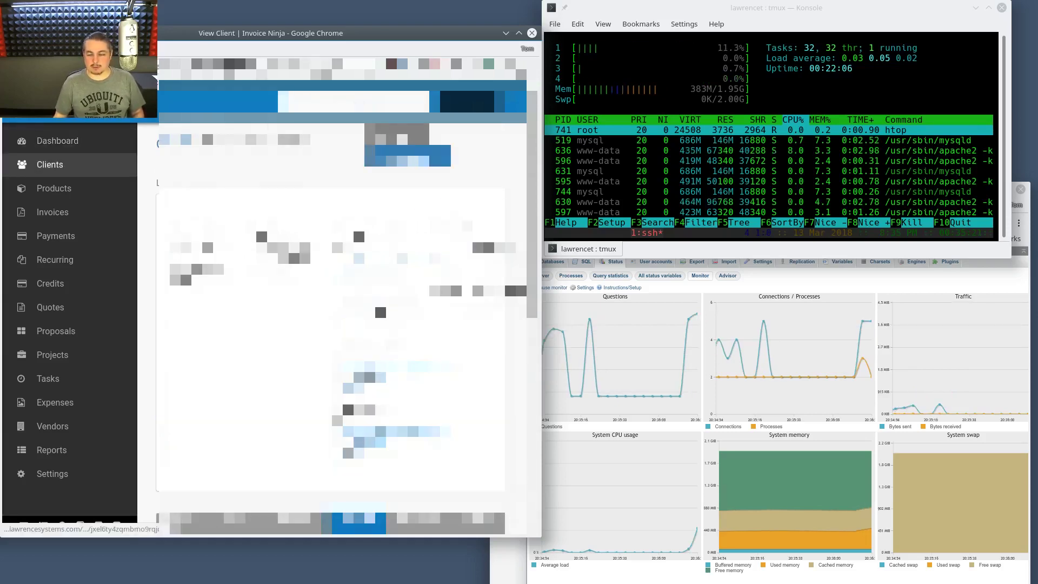
{"action": "scroll", "coordinate": [378, 313], "scroll_direction": "down", "scroll_amount": 4}
{"action": "scroll", "coordinate": [331, 313], "scroll_direction": "down", "scroll_amount": 3}
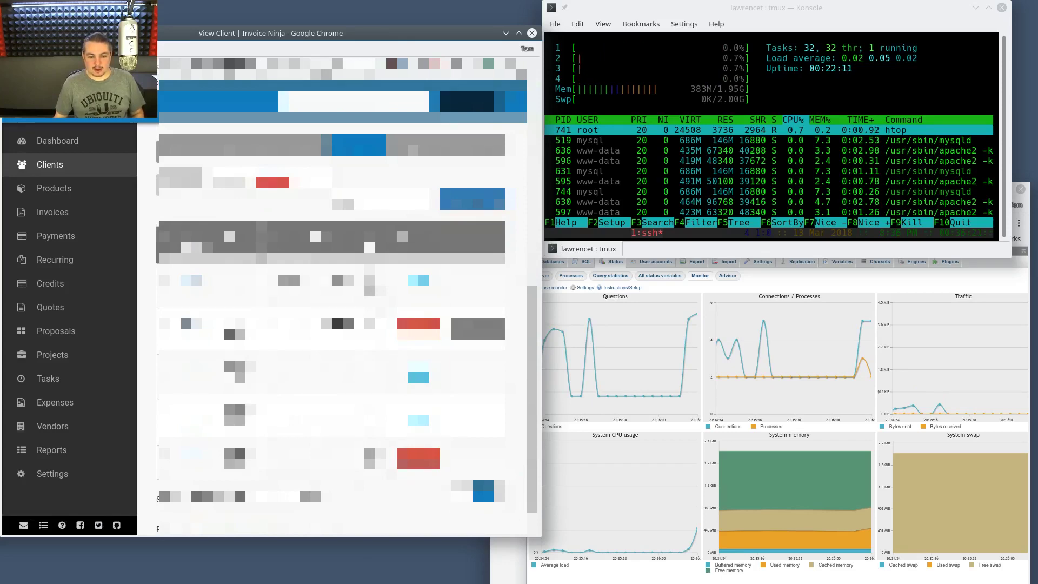
{"action": "scroll", "coordinate": [331, 318], "scroll_direction": "up", "scroll_amount": 4}
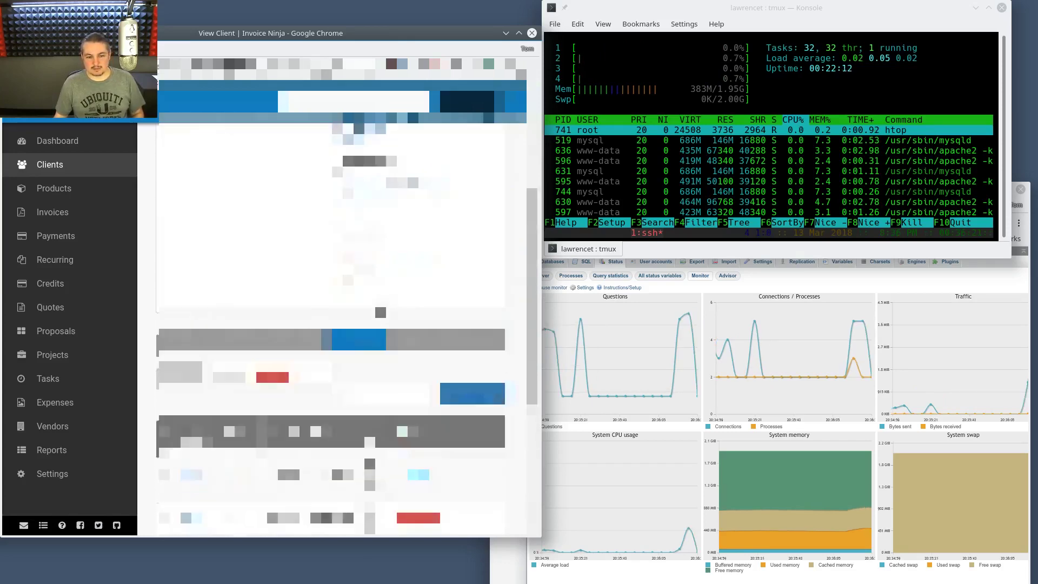
{"action": "scroll", "coordinate": [330, 318], "scroll_direction": "up", "scroll_amount": 3}
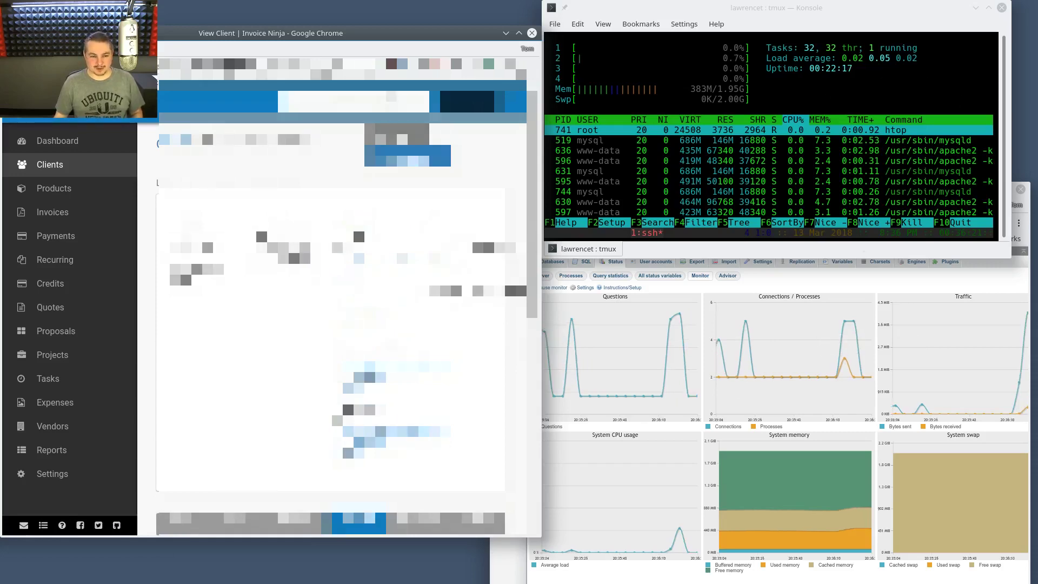
{"action": "left_click", "coordinate": [440, 155]}
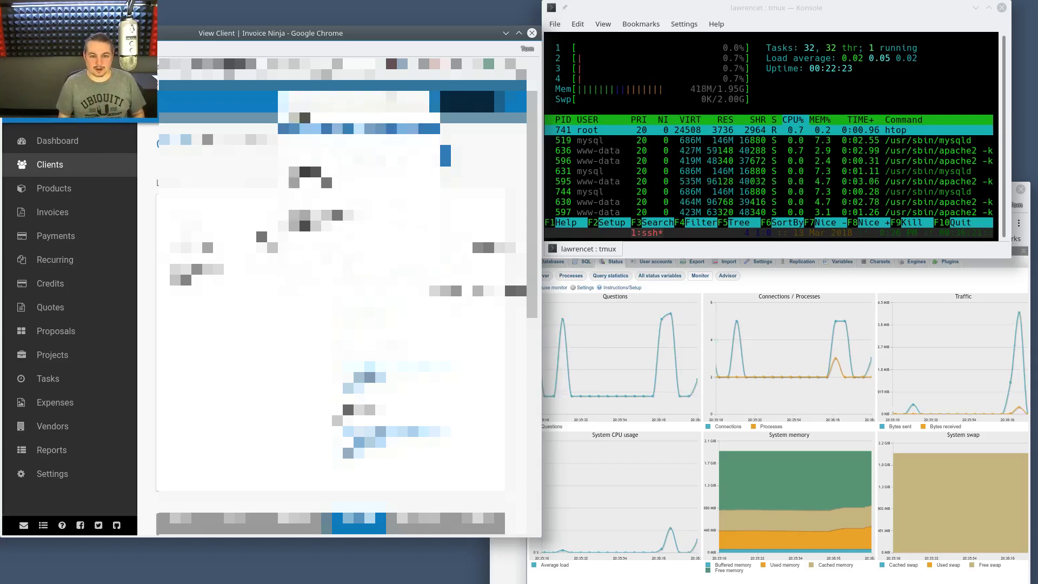
{"action": "key", "text": "Return"}
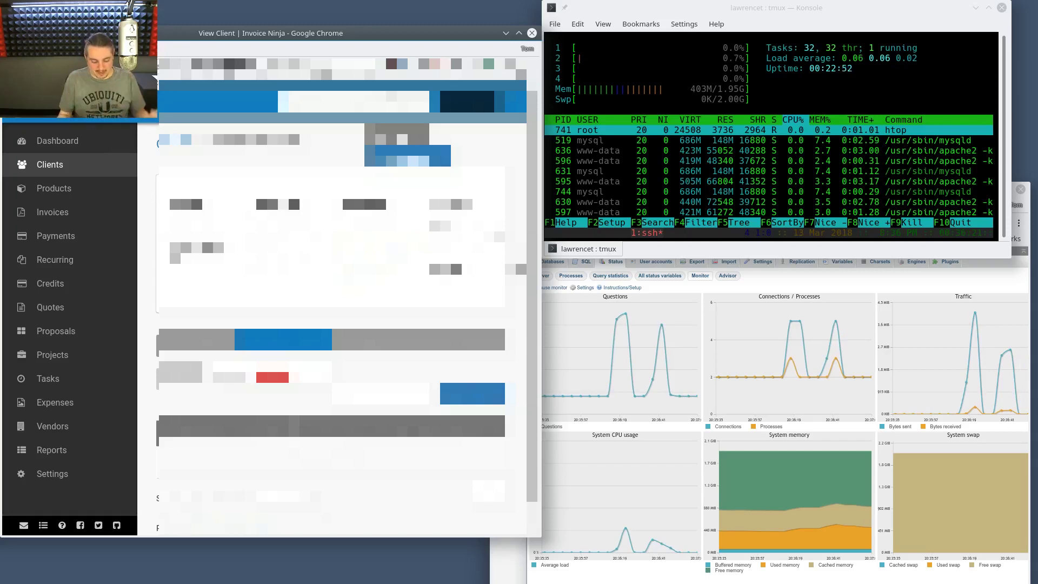
{"action": "left_click", "coordinate": [354, 101]}
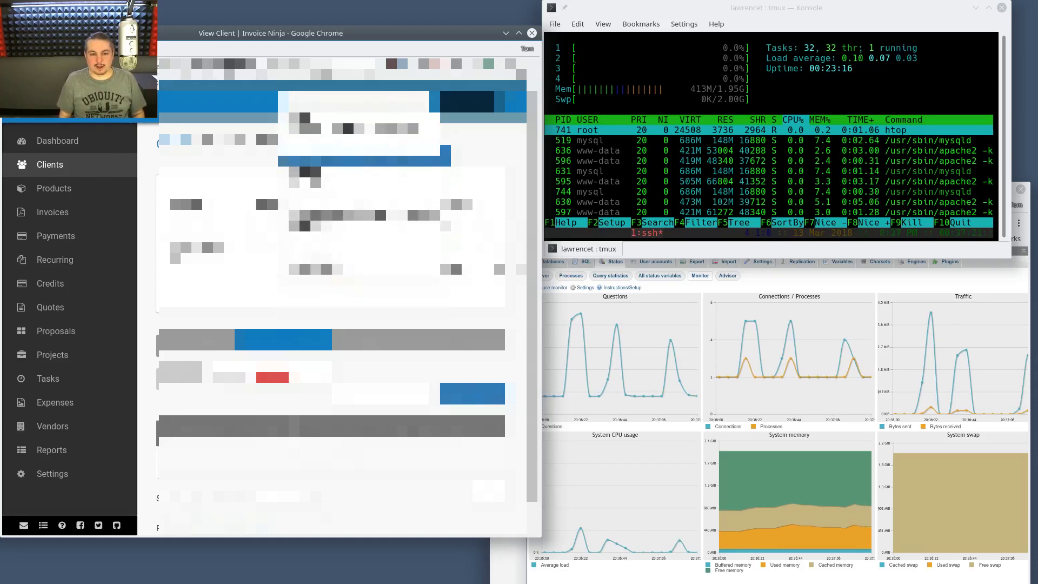
{"action": "key", "text": "Return"}
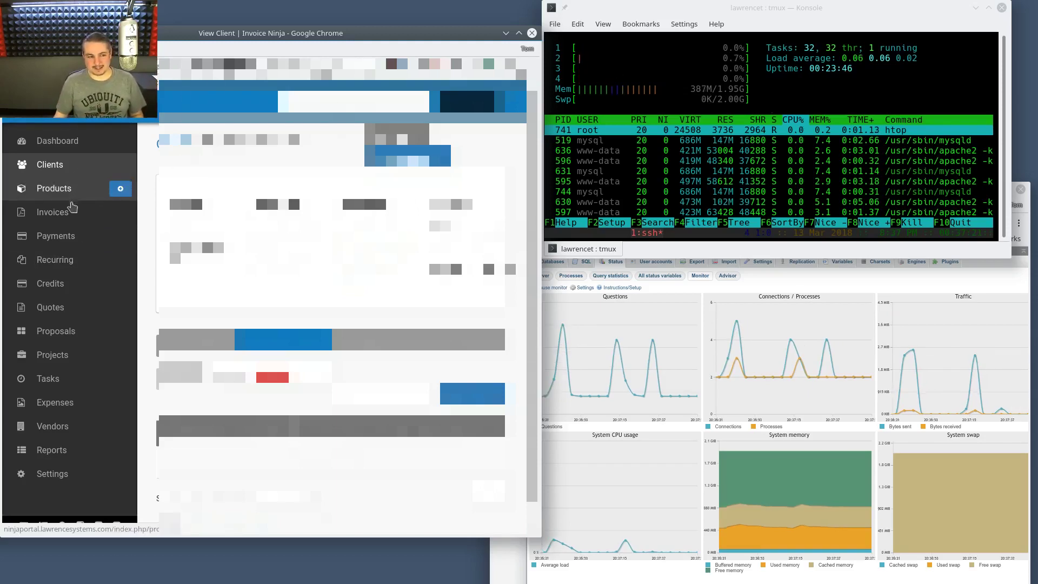
- Browse the invoices list, a client's invoices, and open one of those invoices
{"action": "left_click", "coordinate": [83, 216]}
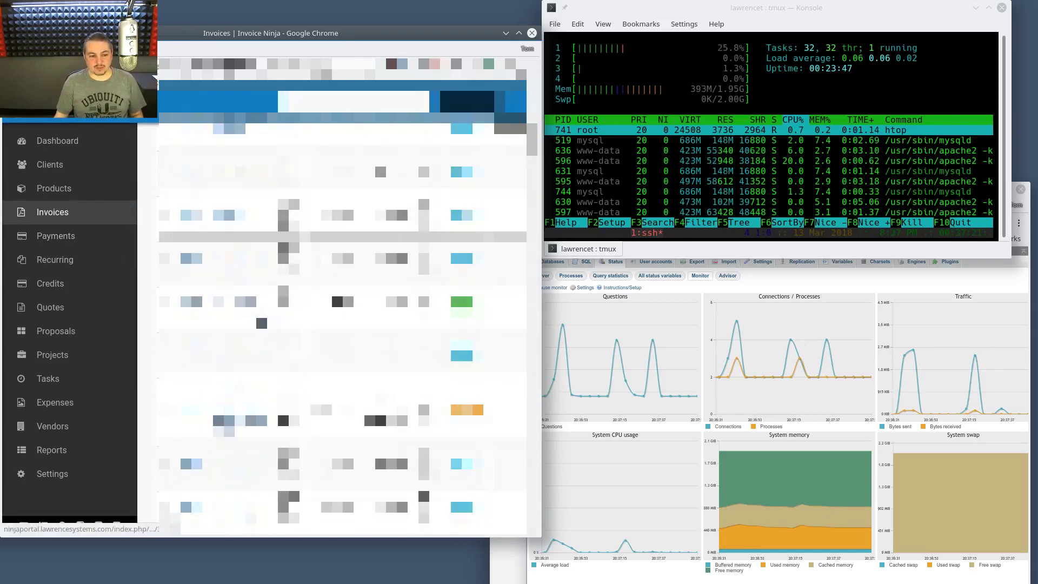
{"action": "left_click", "coordinate": [424, 312]}
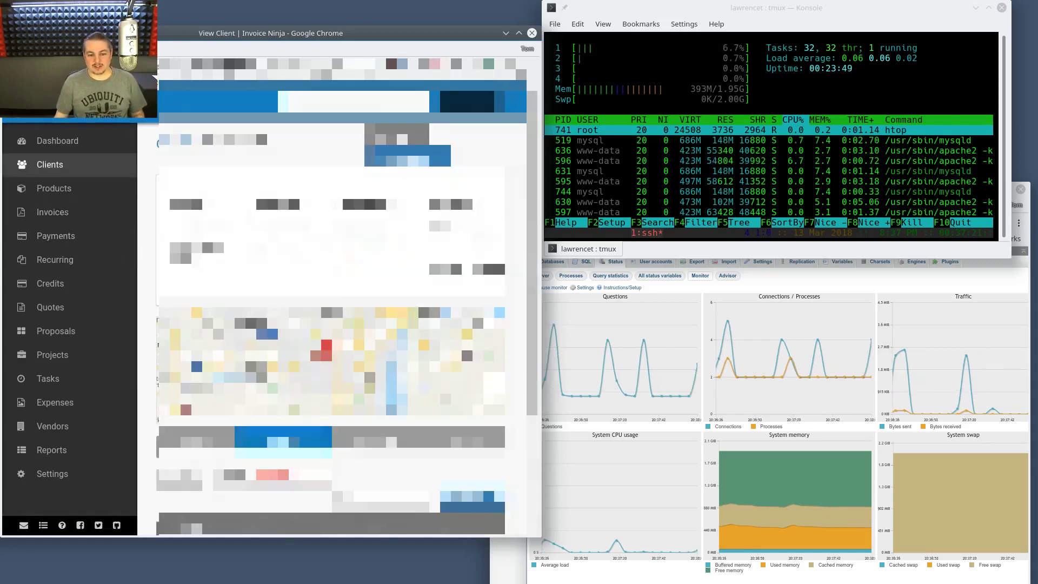
{"action": "left_click", "coordinate": [56, 218]}
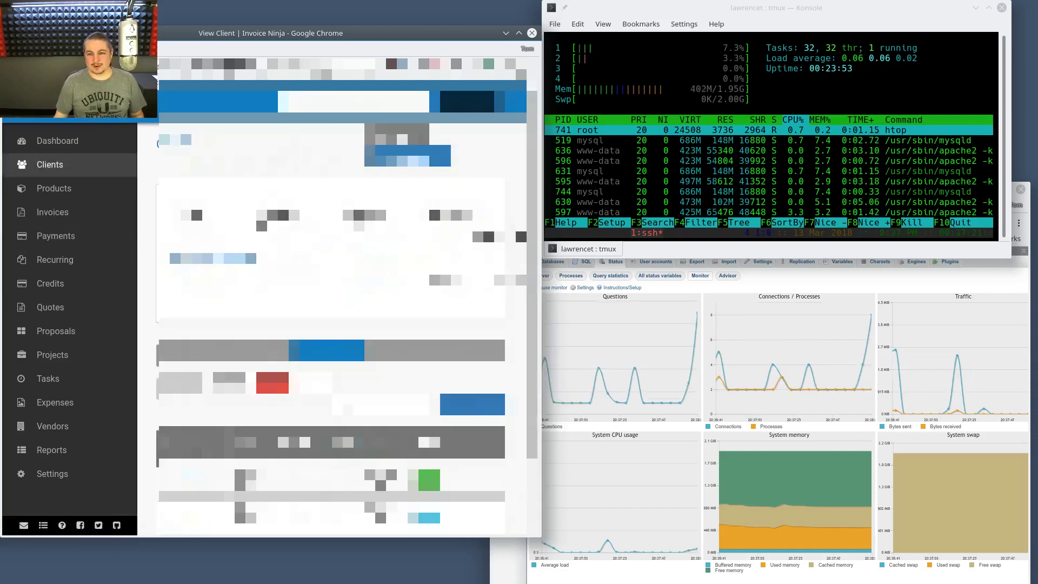
{"action": "left_click", "coordinate": [190, 399]}
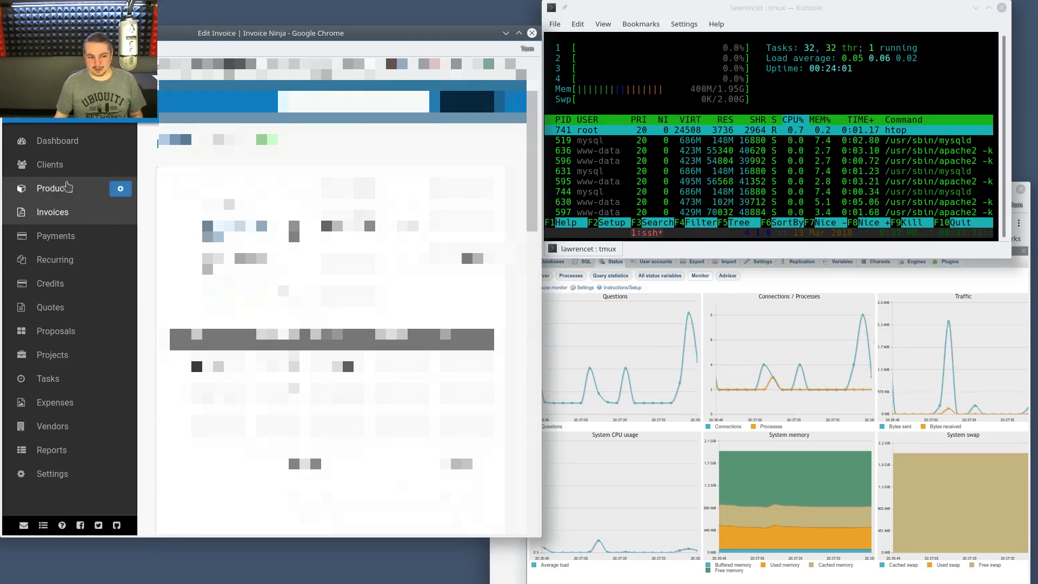
- Look through a client, expenses, tasks and recurring invoices, then start a new client
{"action": "left_click", "coordinate": [54, 164]}
{"action": "left_click", "coordinate": [206, 246]}
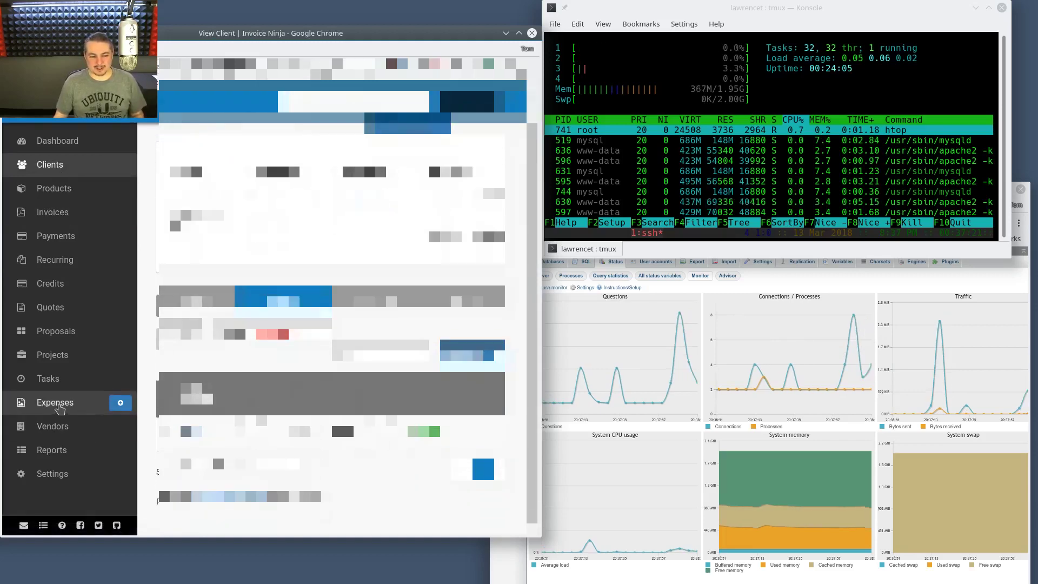
{"action": "left_click", "coordinate": [54, 402]}
{"action": "left_click", "coordinate": [56, 379]}
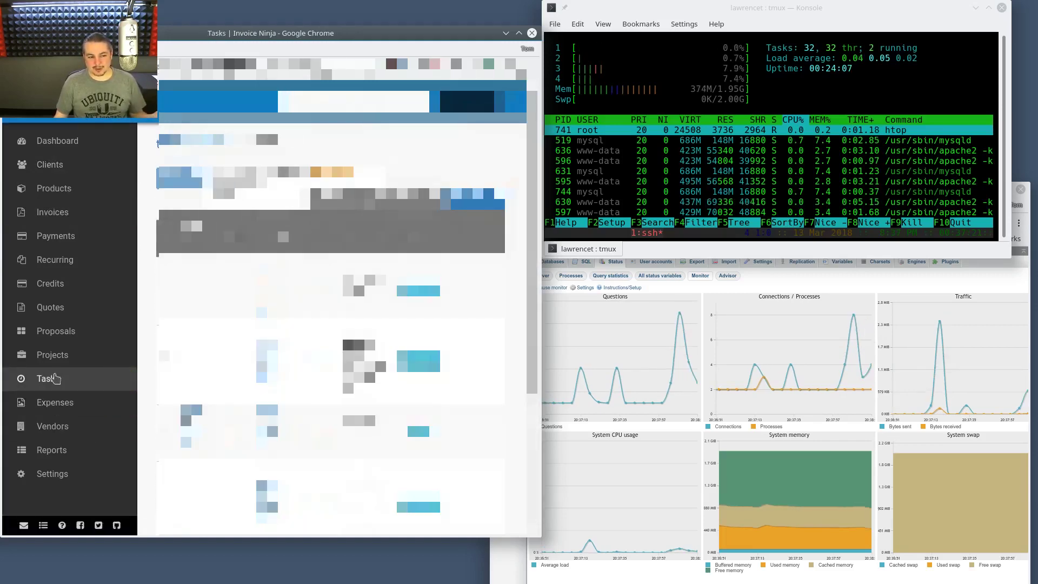
{"action": "left_click", "coordinate": [50, 262]}
{"action": "mouse_move", "coordinate": [50, 265]}
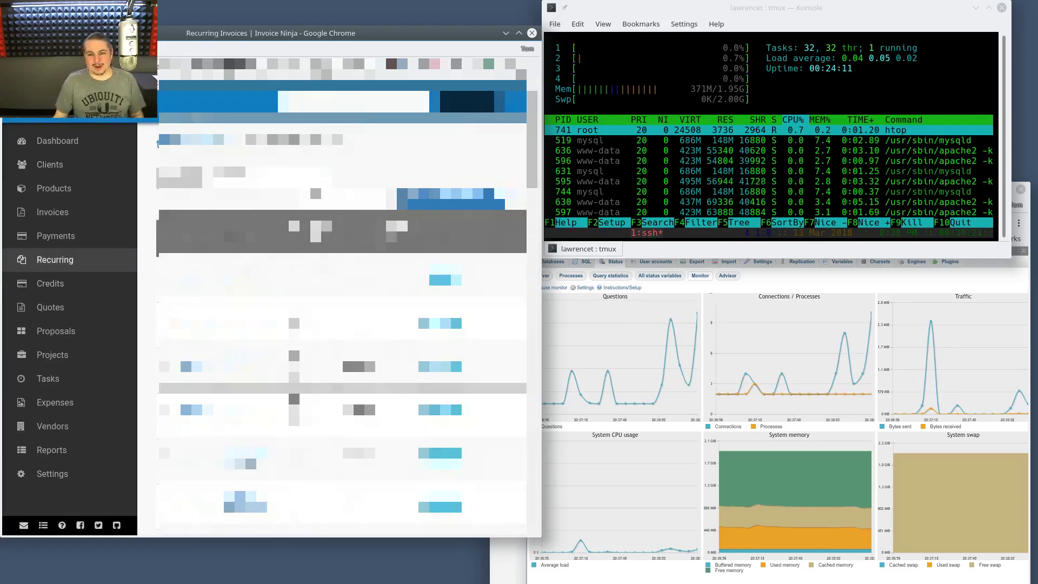
{"action": "left_click", "coordinate": [49, 164]}
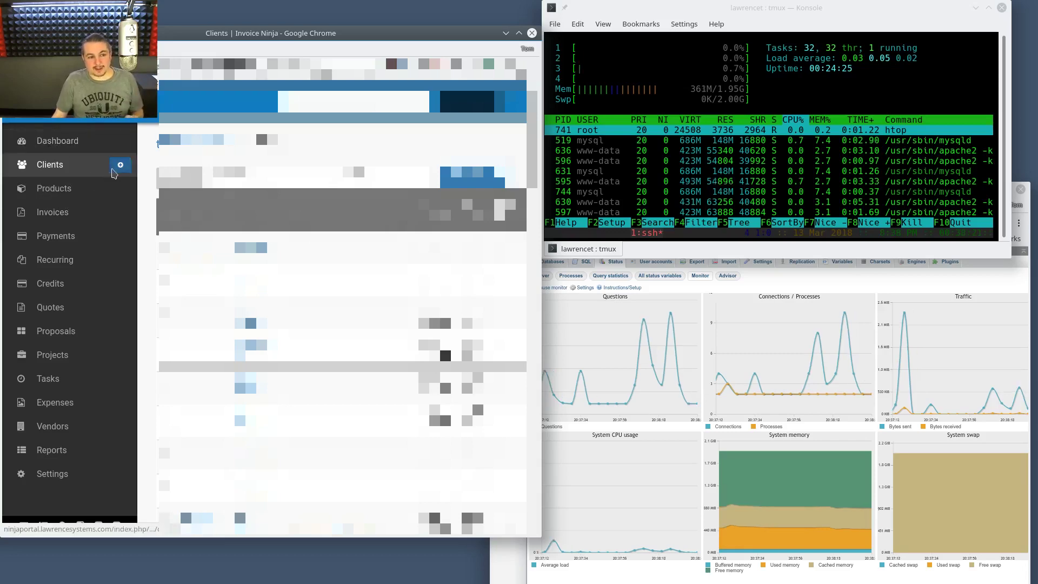
{"action": "left_click", "coordinate": [120, 164]}
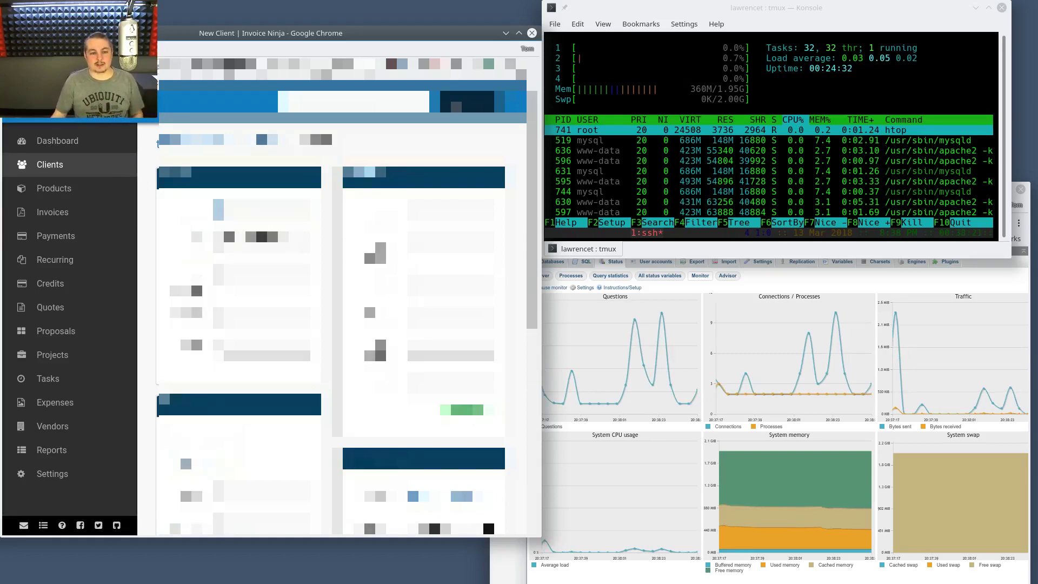
- Leave the New Client form for the Dashboard page in the left sidebar
{"action": "left_click", "coordinate": [54, 151]}
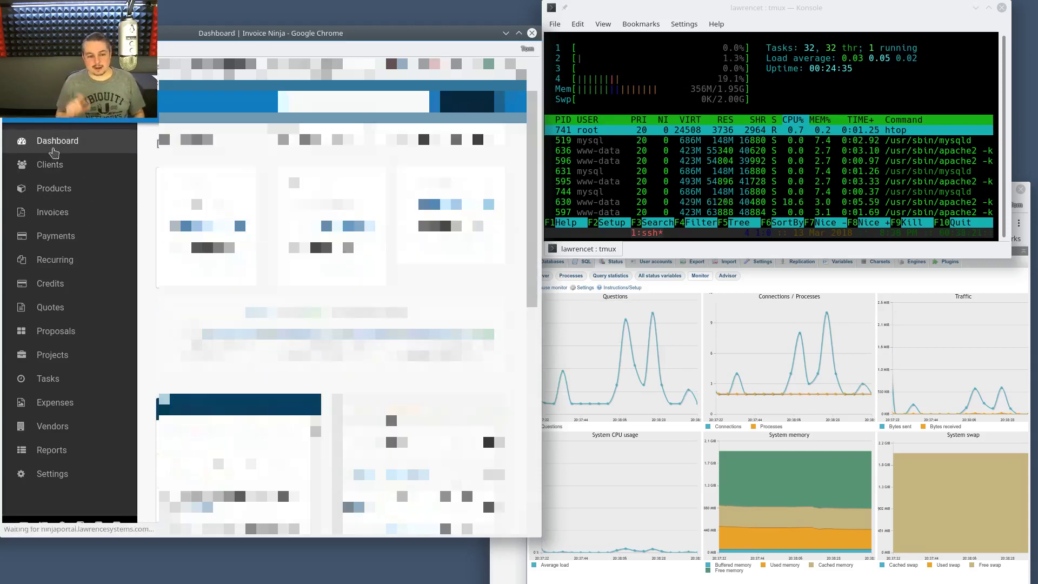